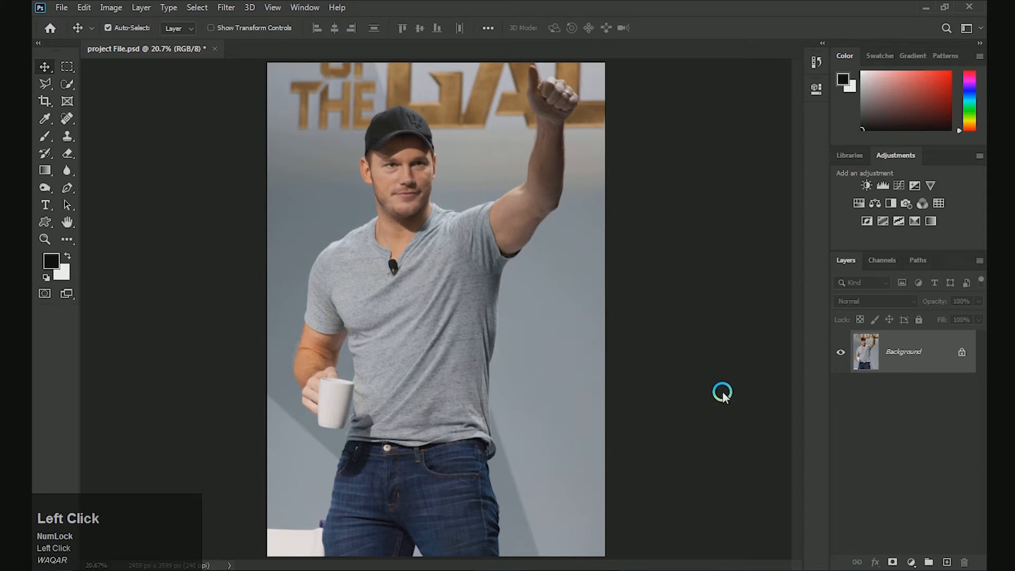
Duplicate the Background layer and roughly select the grey T-shirt on the copy with the Quick Selection tool
{"action": "key", "text": "ctrl+j"}
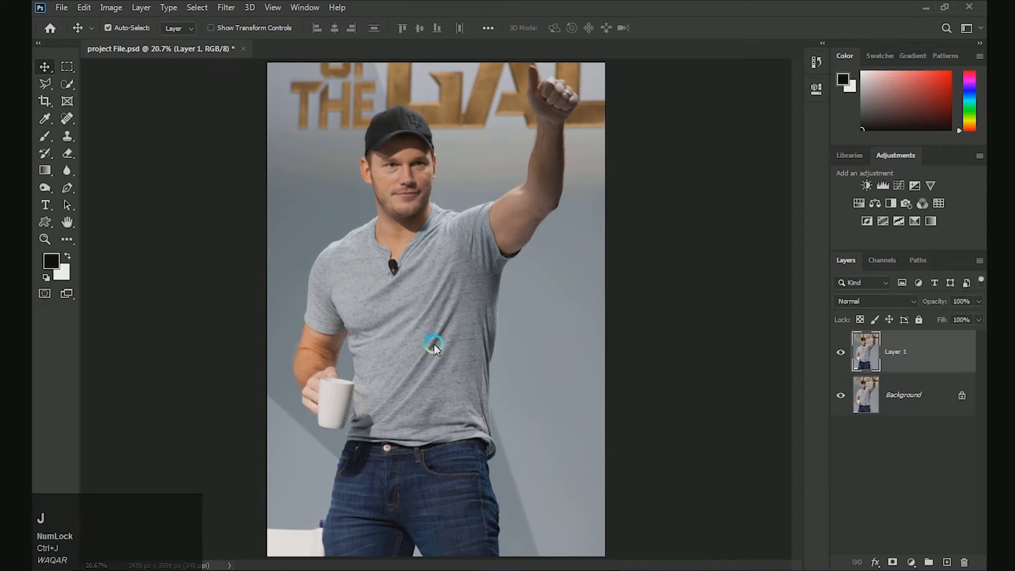
{"action": "key", "text": "ctrl+plus"}
{"action": "key", "text": "ctrl+plus"}
{"action": "key", "text": "space"}
{"action": "left_click_drag", "start_coordinate": [416, 333], "coordinate": [335, 304]}
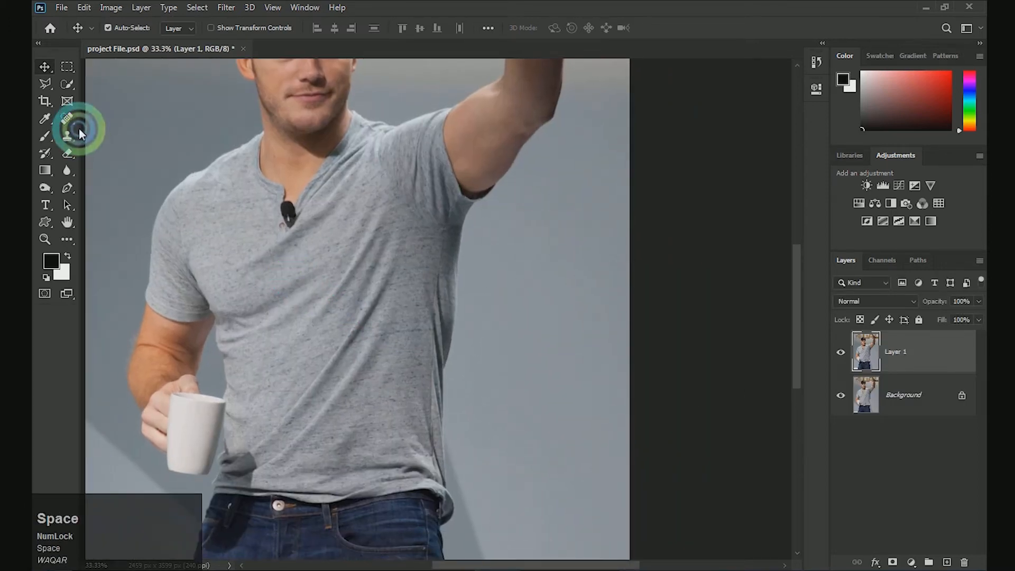
{"action": "left_click", "coordinate": [65, 86]}
{"action": "left_click", "coordinate": [413, 243]}
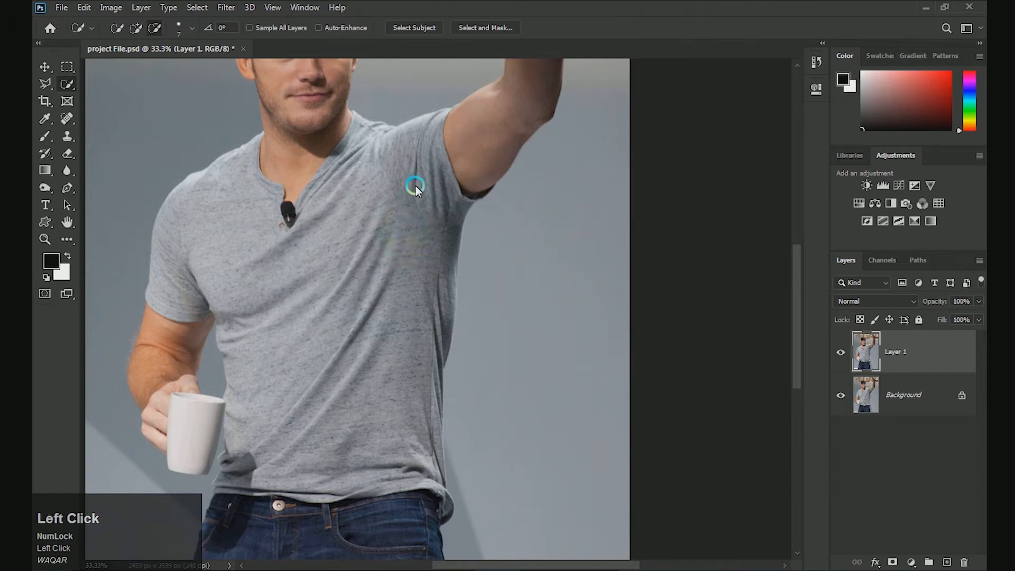
{"action": "mouse_move", "coordinate": [420, 193]}
{"action": "left_mouse_down"}
{"action": "mouse_move", "coordinate": [386, 227]}
{"action": "mouse_move", "coordinate": [383, 250]}
{"action": "mouse_move", "coordinate": [402, 319]}
{"action": "mouse_move", "coordinate": [395, 445]}
{"action": "left_mouse_up"}
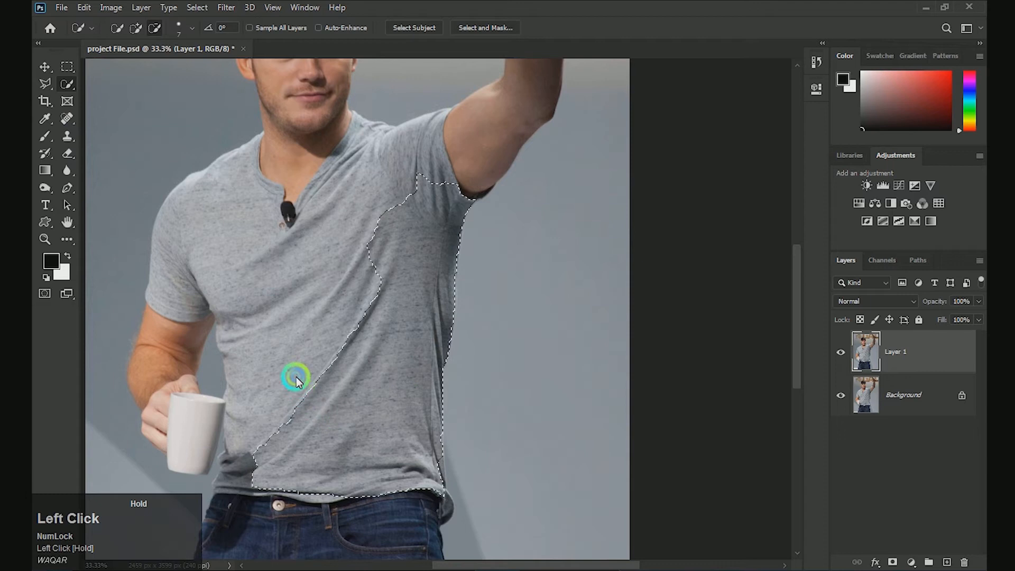
{"action": "mouse_move", "coordinate": [224, 256]}
{"action": "left_mouse_down"}
{"action": "mouse_move", "coordinate": [240, 317]}
{"action": "mouse_move", "coordinate": [293, 347]}
{"action": "left_mouse_up"}
{"action": "left_click_drag", "start_coordinate": [332, 380], "coordinate": [371, 247]}
Extend the selection over the shadowed hem area of the shirt beside the mug
{"action": "key", "text": "ctrl+plus"}
{"action": "left_click_drag", "start_coordinate": [281, 325], "coordinate": [369, 261]}
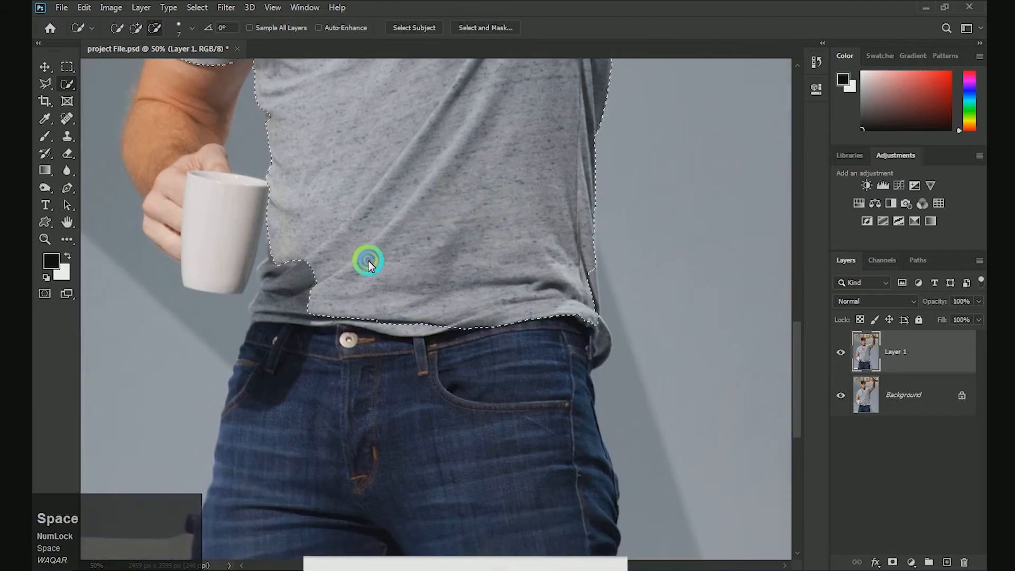
{"action": "mouse_move", "coordinate": [284, 268]}
{"action": "left_mouse_down"}
{"action": "mouse_move", "coordinate": [257, 318]}
{"action": "mouse_move", "coordinate": [456, 322]}
{"action": "mouse_move", "coordinate": [314, 295]}
{"action": "mouse_move", "coordinate": [287, 248]}
{"action": "mouse_move", "coordinate": [264, 286]}
{"action": "mouse_move", "coordinate": [266, 266]}
{"action": "mouse_move", "coordinate": [294, 252]}
{"action": "mouse_move", "coordinate": [280, 272]}
{"action": "mouse_move", "coordinate": [301, 269]}
{"action": "mouse_move", "coordinate": [296, 257]}
{"action": "mouse_move", "coordinate": [276, 285]}
{"action": "mouse_move", "coordinate": [288, 268]}
{"action": "mouse_move", "coordinate": [274, 271]}
{"action": "mouse_move", "coordinate": [310, 278]}
{"action": "mouse_move", "coordinate": [311, 263]}
{"action": "mouse_move", "coordinate": [313, 290]}
{"action": "mouse_move", "coordinate": [542, 286]}
{"action": "mouse_move", "coordinate": [423, 287]}
{"action": "mouse_move", "coordinate": [439, 288]}
{"action": "mouse_move", "coordinate": [421, 269]}
{"action": "mouse_move", "coordinate": [430, 327]}
{"action": "mouse_move", "coordinate": [401, 283]}
{"action": "mouse_move", "coordinate": [424, 278]}
{"action": "mouse_move", "coordinate": [434, 326]}
{"action": "mouse_move", "coordinate": [426, 313]}
{"action": "mouse_move", "coordinate": [426, 348]}
{"action": "mouse_move", "coordinate": [420, 362]}
{"action": "mouse_move", "coordinate": [408, 344]}
{"action": "mouse_move", "coordinate": [408, 360]}
{"action": "mouse_move", "coordinate": [417, 351]}
{"action": "mouse_move", "coordinate": [401, 319]}
{"action": "mouse_move", "coordinate": [414, 343]}
{"action": "mouse_move", "coordinate": [404, 317]}
{"action": "mouse_move", "coordinate": [437, 317]}
{"action": "left_mouse_up"}
Refine the selection around the folded hem corner on the side of the raised arm
{"action": "key", "text": "space"}
{"action": "key", "text": "ctrl+plus"}
{"action": "key", "text": "space"}
{"action": "key", "text": "ctrl+z"}
{"action": "key", "text": "space"}
{"action": "key", "text": "space"}
{"action": "mouse_move", "coordinate": [440, 367]}
{"action": "left_mouse_down"}
{"action": "mouse_move", "coordinate": [467, 369]}
{"action": "mouse_move", "coordinate": [476, 328]}
{"action": "mouse_move", "coordinate": [488, 331]}
{"action": "left_mouse_up"}
{"action": "left_click", "coordinate": [492, 327], "text": "shift"}
{"action": "left_click", "coordinate": [490, 334], "text": "shift"}
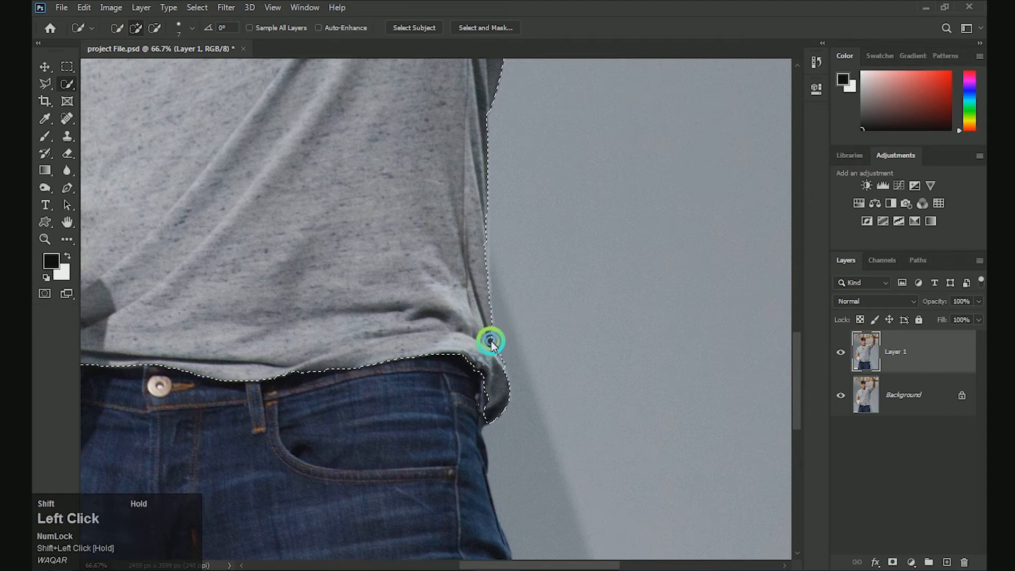
Clean up the selection along the shirt's side edge above the folded hem corner
{"action": "key", "text": "space"}
{"action": "left_click_drag", "start_coordinate": [482, 277], "coordinate": [490, 358]}
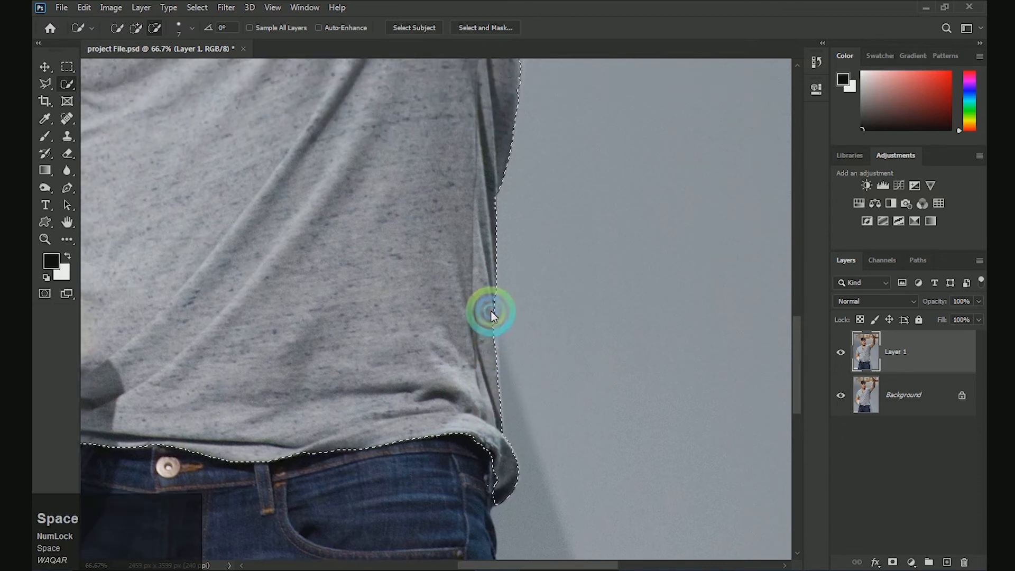
{"action": "left_click_drag", "start_coordinate": [492, 315], "coordinate": [490, 347]}
{"action": "key", "text": "space"}
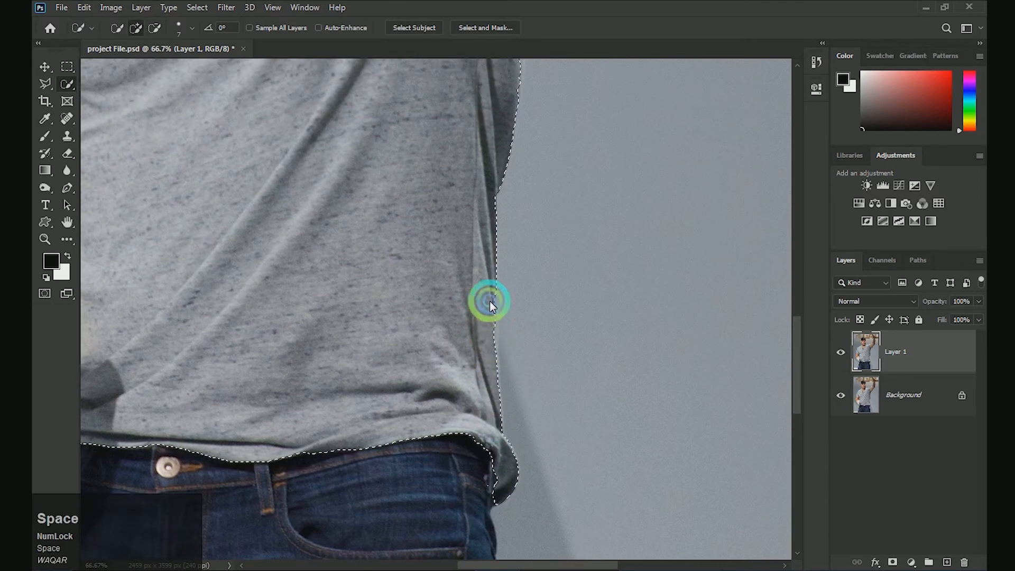
{"action": "left_click_drag", "start_coordinate": [491, 298], "coordinate": [495, 341]}
Add the missing strip of shirt edge between the mug and the shadowed hem to the selection
{"action": "left_click_drag", "start_coordinate": [429, 337], "coordinate": [609, 307]}
{"action": "left_click_drag", "start_coordinate": [379, 331], "coordinate": [451, 331]}
{"action": "left_click", "coordinate": [343, 385], "text": "shift"}
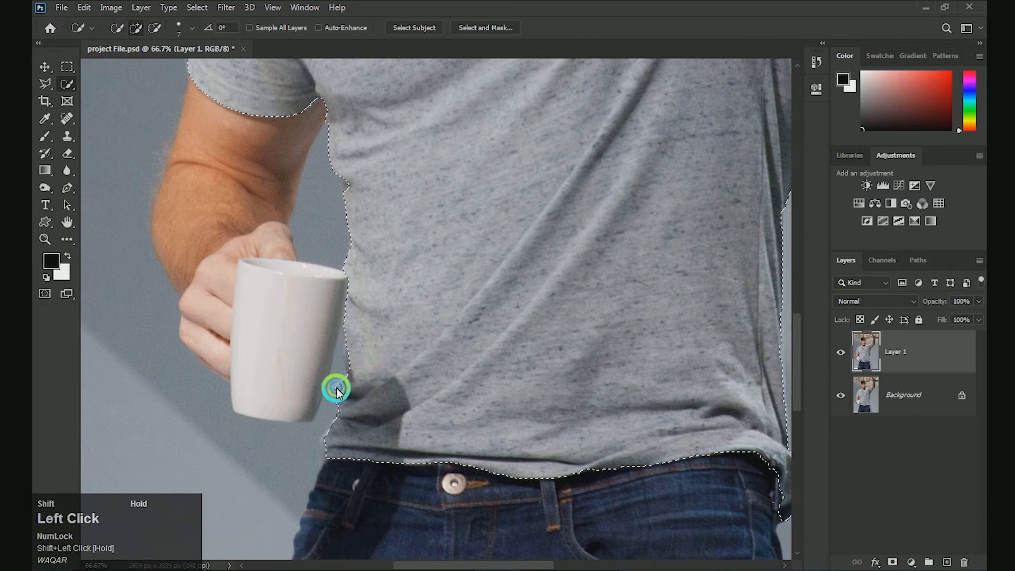
{"action": "left_click", "coordinate": [339, 408], "text": "shift"}
{"action": "mouse_move", "coordinate": [339, 395]}
{"action": "left_mouse_down"}
{"action": "mouse_move", "coordinate": [334, 449]}
{"action": "mouse_move", "coordinate": [396, 413]}
{"action": "mouse_move", "coordinate": [403, 362]}
{"action": "left_mouse_up"}
{"action": "key", "text": "ctrl+="}
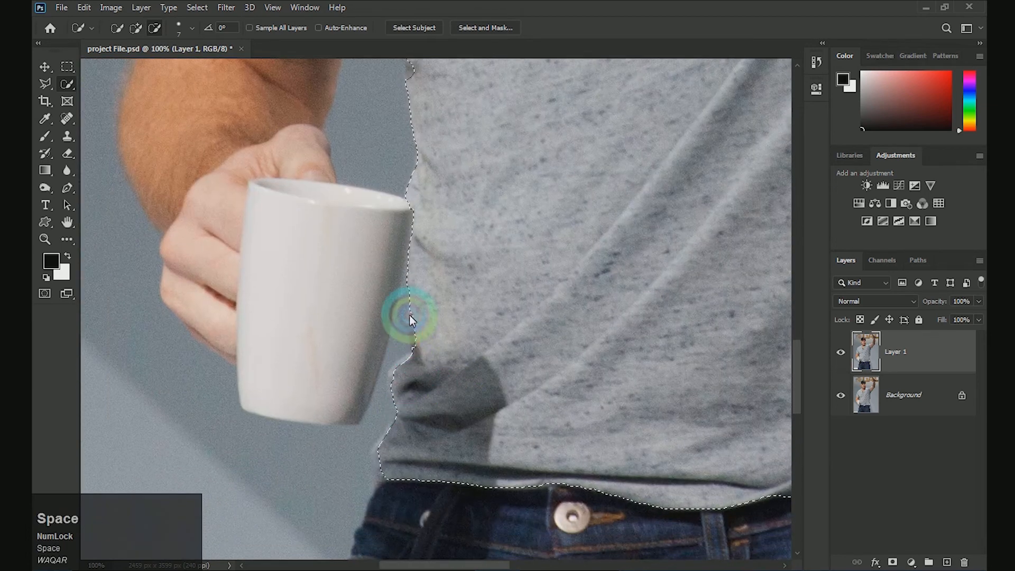
{"action": "left_click", "coordinate": [414, 313], "text": "shift"}
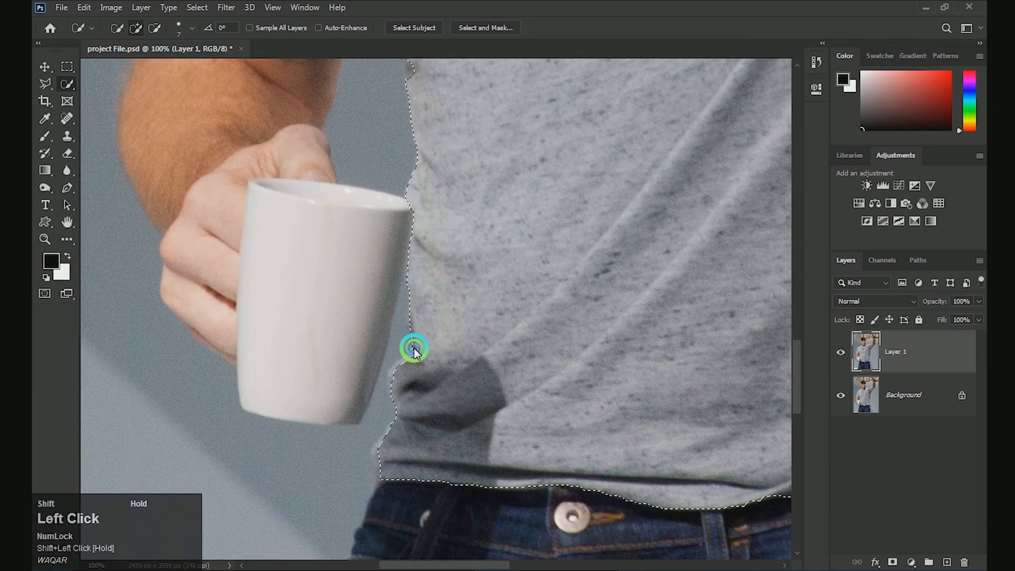
{"action": "left_click_drag", "start_coordinate": [423, 396], "coordinate": [422, 360]}
{"action": "left_click_drag", "start_coordinate": [389, 403], "coordinate": [383, 413]}
{"action": "key", "text": "ctrl+z"}
{"action": "left_click_drag", "start_coordinate": [404, 357], "coordinate": [388, 422]}
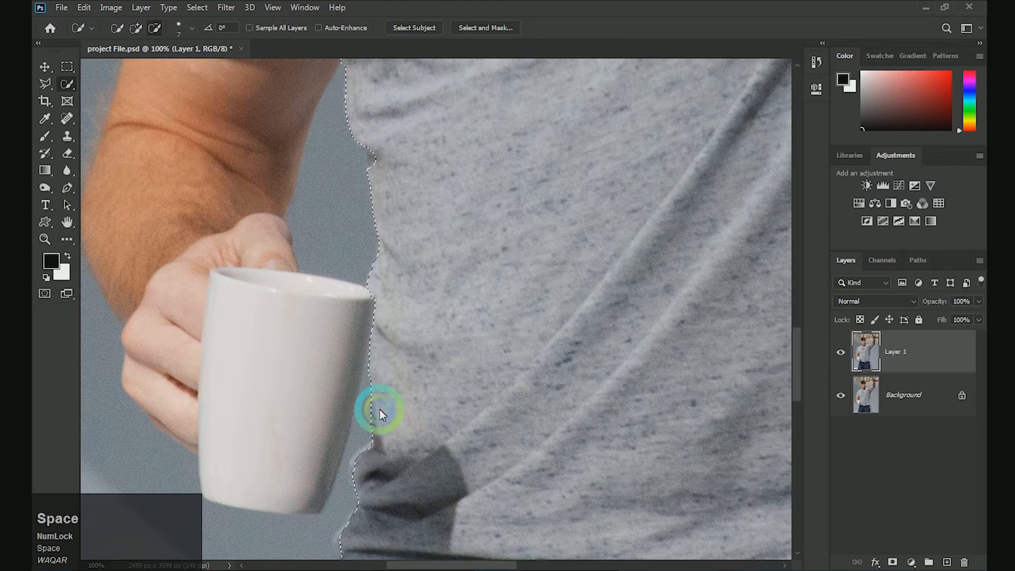
Correct the selection where the mug's rim meets the shirt
{"action": "scroll", "coordinate": [379, 409], "scroll_direction": "up", "scroll_amount": 3}
{"action": "left_click", "coordinate": [365, 406], "text": "shift"}
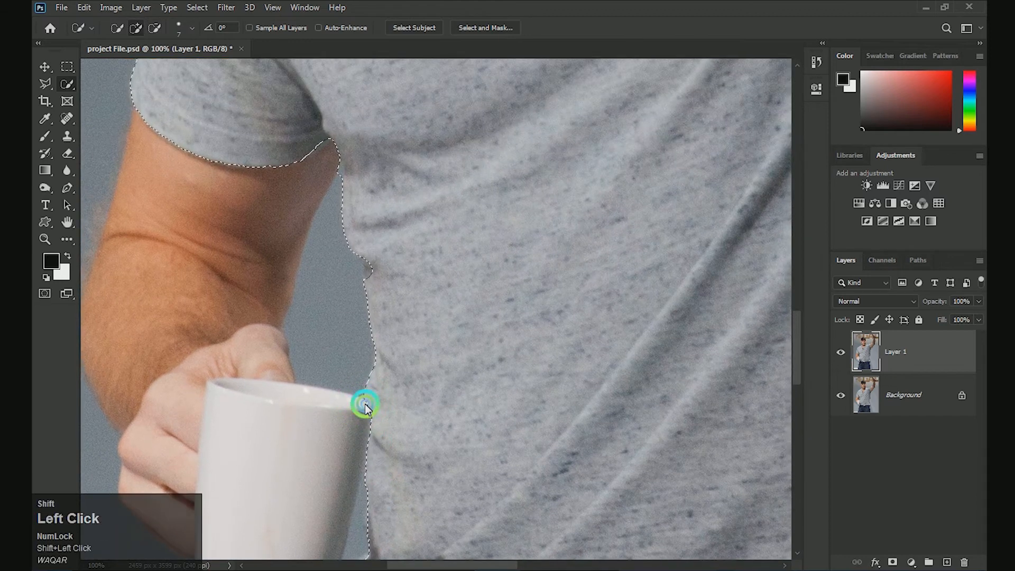
{"action": "key", "text": "ctrl+z"}
{"action": "left_click", "coordinate": [367, 408]}
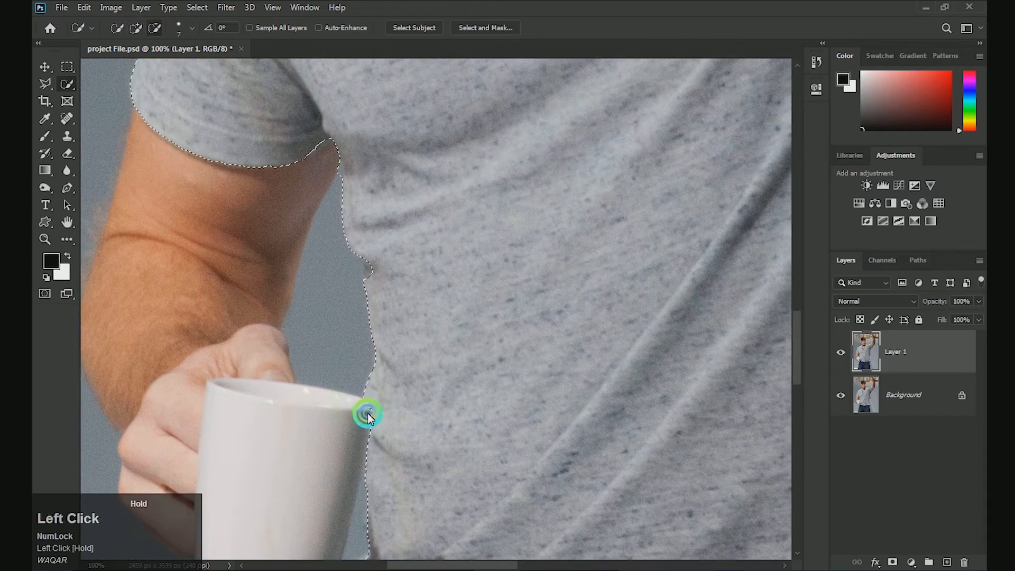
{"action": "left_click", "coordinate": [366, 406]}
{"action": "scroll", "coordinate": [379, 429], "scroll_direction": "up", "scroll_amount": 3}
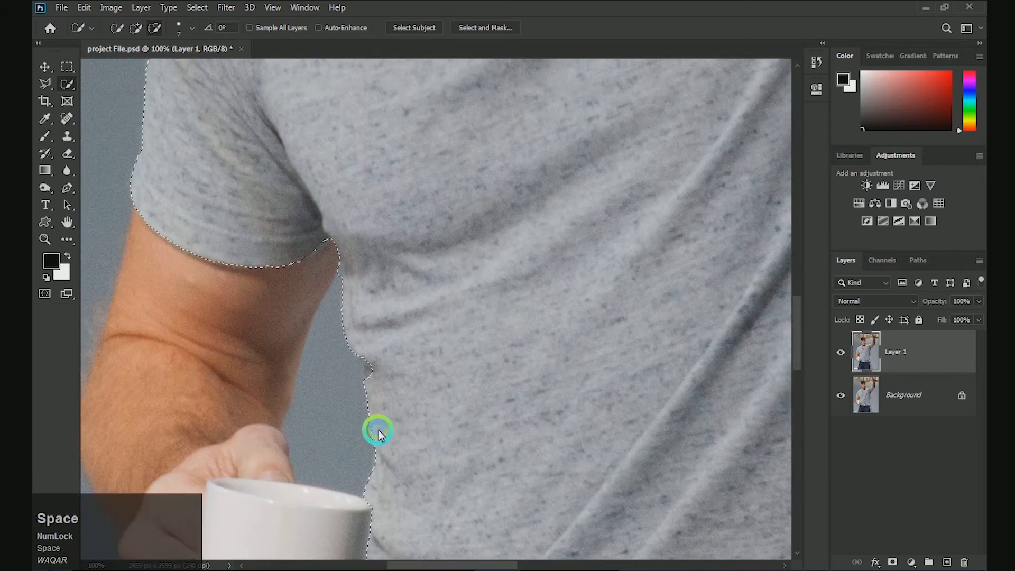
Trim the selection along the shirt's side edge between the mug and the lowered arm's sleeve
{"action": "scroll", "coordinate": [378, 432], "scroll_direction": "up", "scroll_amount": 3}
{"action": "left_click_drag", "start_coordinate": [356, 447], "coordinate": [351, 440]}
{"action": "left_click", "coordinate": [347, 430]}
{"action": "left_click", "coordinate": [355, 451]}
{"action": "left_click", "coordinate": [354, 462]}
{"action": "left_click", "coordinate": [355, 451]}
{"action": "scroll", "coordinate": [365, 452], "scroll_direction": "up", "scroll_amount": 3}
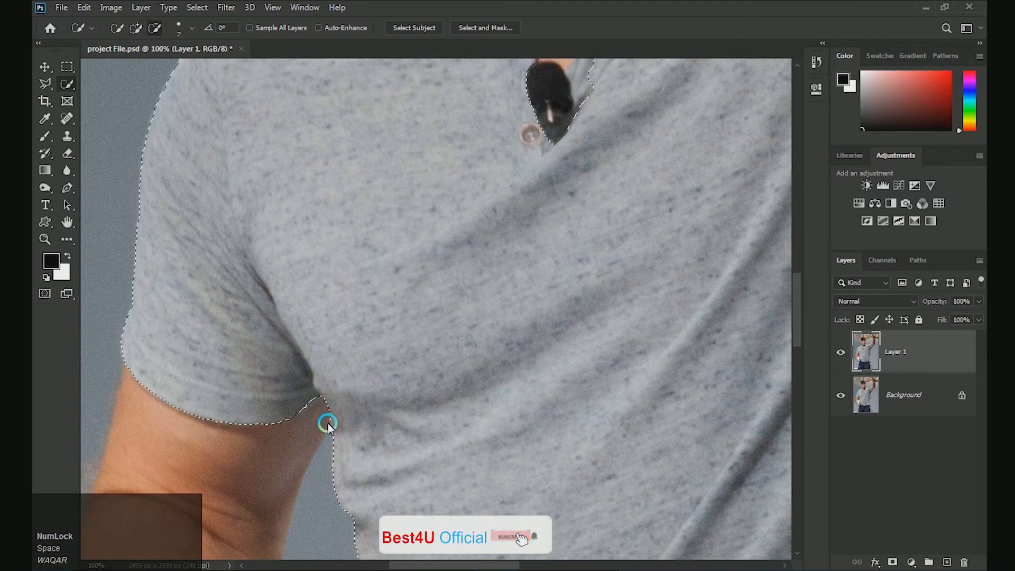
Refine the selection at the armpit and sleeve hem of the arm holding the mug
{"action": "left_click", "coordinate": [327, 425]}
{"action": "left_click_drag", "start_coordinate": [334, 431], "coordinate": [340, 467]}
{"action": "left_click", "coordinate": [336, 425]}
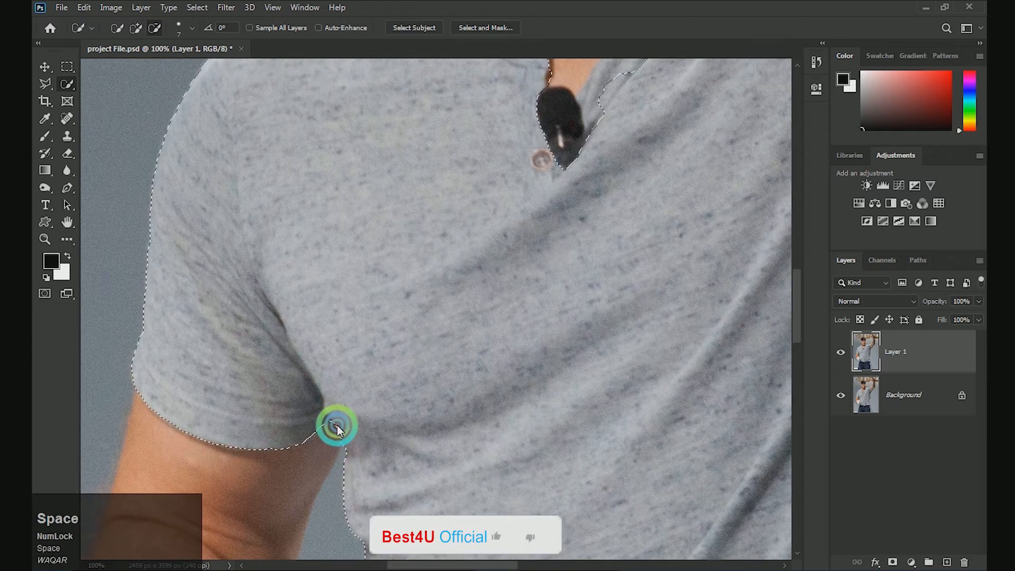
{"action": "left_click", "coordinate": [332, 420], "text": "shift"}
{"action": "left_click_drag", "start_coordinate": [332, 420], "coordinate": [287, 437]}
{"action": "left_click", "coordinate": [318, 427]}
Add the collar placket and the shoulder fabric beside the neck to the shirt selection
{"action": "left_click_drag", "start_coordinate": [357, 333], "coordinate": [309, 433]}
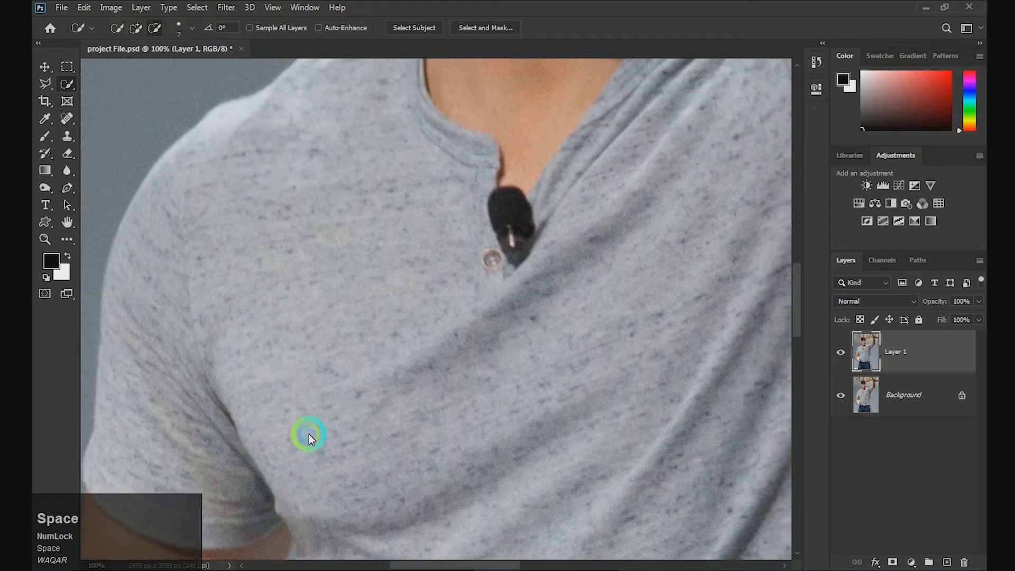
{"action": "left_click_drag", "start_coordinate": [331, 400], "coordinate": [318, 455]}
{"action": "left_click_drag", "start_coordinate": [338, 323], "coordinate": [316, 448]}
{"action": "left_click_drag", "start_coordinate": [364, 392], "coordinate": [316, 452]}
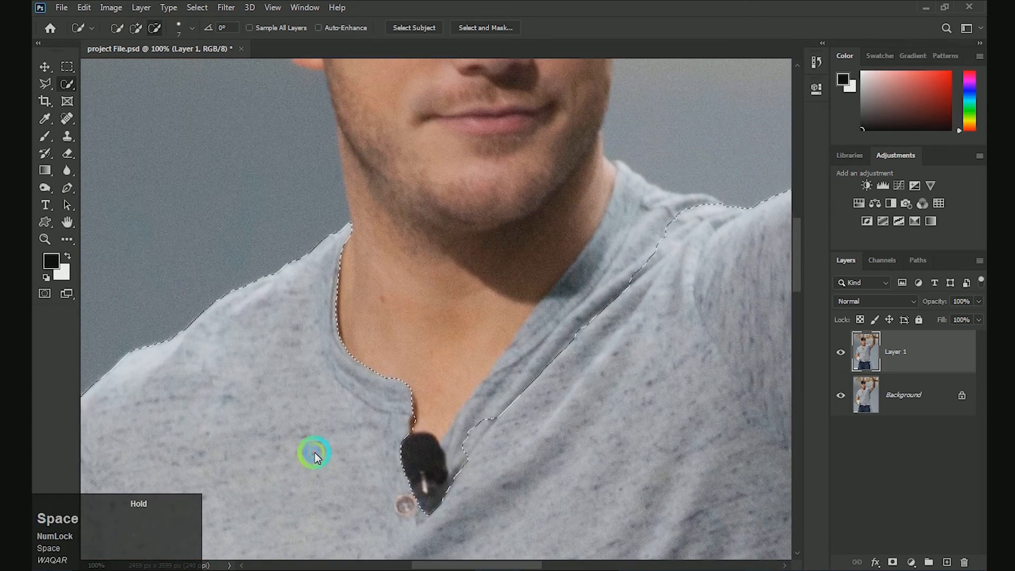
{"action": "left_click_drag", "start_coordinate": [399, 451], "coordinate": [411, 464]}
{"action": "key", "text": "ctrl+z"}
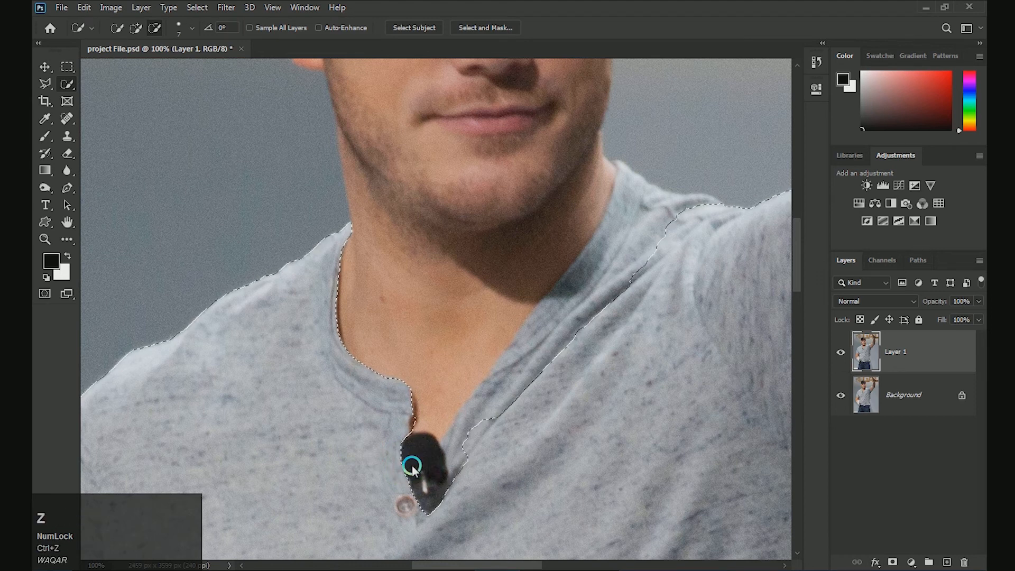
{"action": "mouse_move", "coordinate": [618, 322]}
{"action": "left_mouse_down"}
{"action": "mouse_move", "coordinate": [562, 317]}
{"action": "mouse_move", "coordinate": [573, 324]}
{"action": "mouse_move", "coordinate": [564, 290]}
{"action": "mouse_move", "coordinate": [579, 297]}
{"action": "mouse_move", "coordinate": [561, 264]}
{"action": "left_mouse_up"}
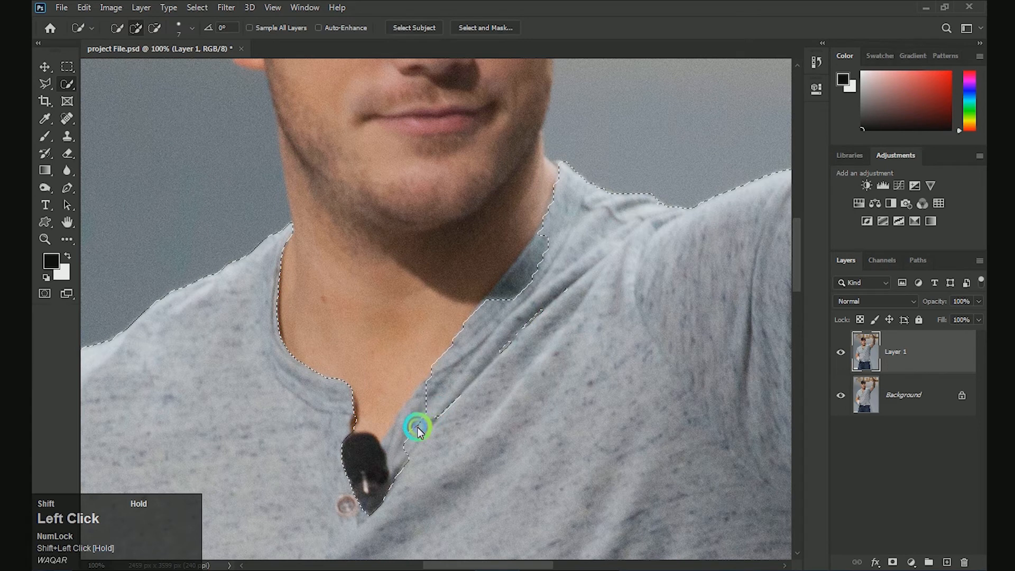
{"action": "left_click_drag", "start_coordinate": [544, 252], "coordinate": [537, 313]}
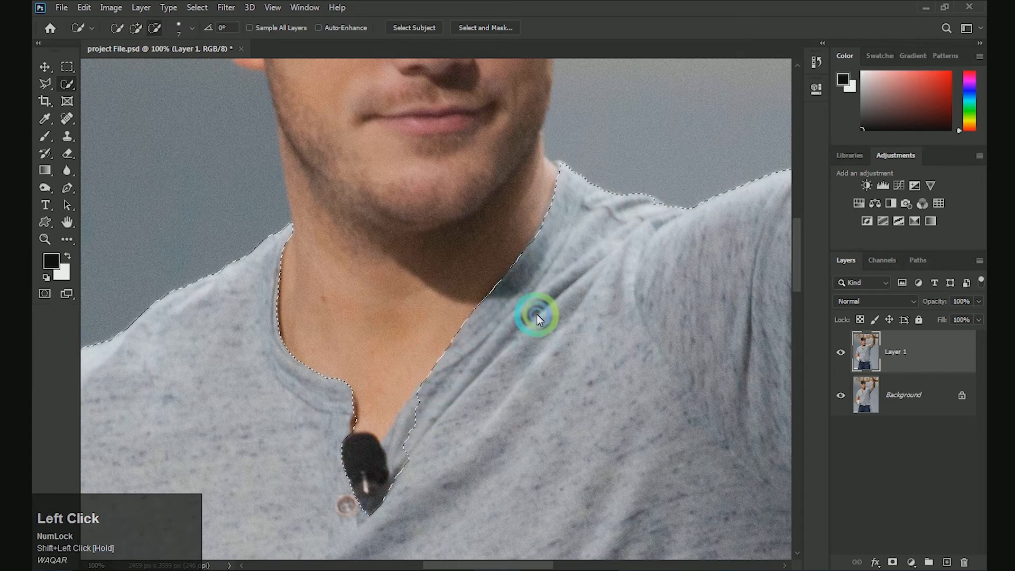
Tighten the selection around the clip-on microphone and the bottom of the neckline
{"action": "key", "text": "ctrl+="}
{"action": "left_click_drag", "start_coordinate": [508, 449], "coordinate": [514, 276]}
{"action": "left_click_drag", "start_coordinate": [408, 313], "coordinate": [390, 350]}
{"action": "left_click_drag", "start_coordinate": [353, 392], "coordinate": [351, 399]}
{"action": "left_click_drag", "start_coordinate": [403, 420], "coordinate": [414, 285]}
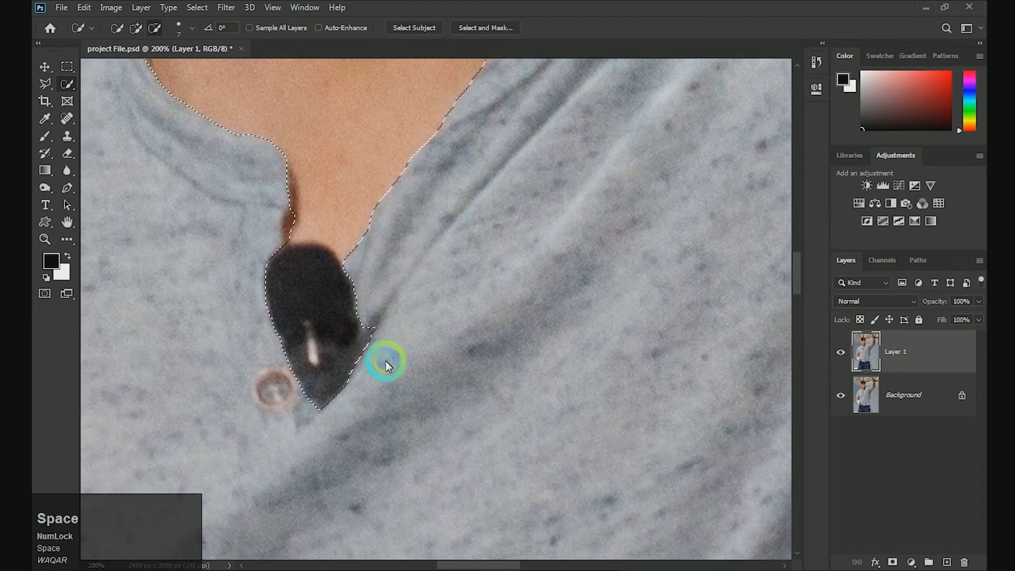
{"action": "left_click_drag", "start_coordinate": [376, 326], "coordinate": [368, 364]}
Refine the selection edge along the collar tip and shoulder toward the raised arm
{"action": "left_click_drag", "start_coordinate": [413, 320], "coordinate": [369, 402]}
{"action": "left_click_drag", "start_coordinate": [421, 346], "coordinate": [405, 376]}
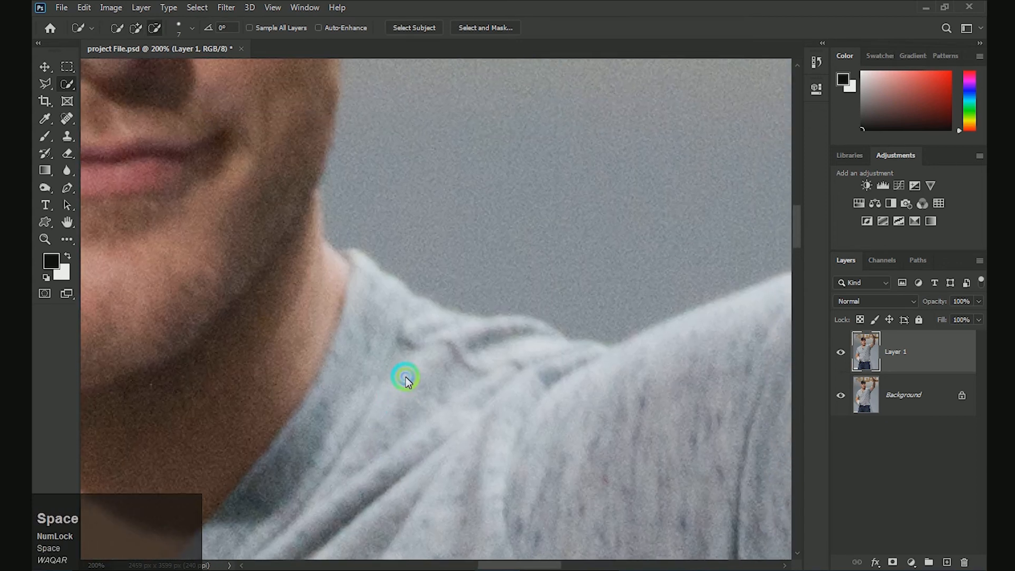
{"action": "left_click_drag", "start_coordinate": [360, 262], "coordinate": [353, 255]}
{"action": "mouse_move", "coordinate": [491, 318]}
{"action": "left_mouse_down"}
{"action": "mouse_move", "coordinate": [538, 322]}
{"action": "mouse_move", "coordinate": [435, 300]}
{"action": "mouse_move", "coordinate": [452, 322]}
{"action": "mouse_move", "coordinate": [507, 323]}
{"action": "mouse_move", "coordinate": [377, 313]}
{"action": "mouse_move", "coordinate": [460, 314]}
{"action": "mouse_move", "coordinate": [458, 269]}
{"action": "left_mouse_up"}
{"action": "left_click", "coordinate": [432, 312], "text": "shift"}
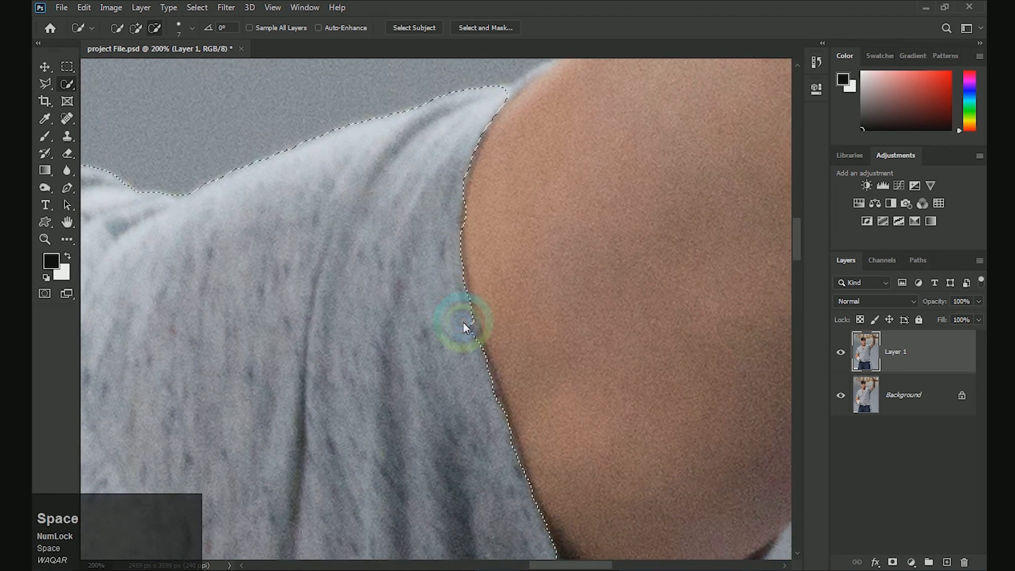
Reduce the selection brush size to 6 and refine the upper sleeve edge on the raised arm
{"action": "mouse_move", "coordinate": [464, 311]}
{"action": "left_mouse_down"}
{"action": "mouse_move", "coordinate": [472, 343]}
{"action": "mouse_move", "coordinate": [491, 341]}
{"action": "mouse_move", "coordinate": [489, 388]}
{"action": "left_mouse_up"}
{"action": "key", "text": "["}
{"action": "left_click", "coordinate": [495, 180], "text": "shift"}
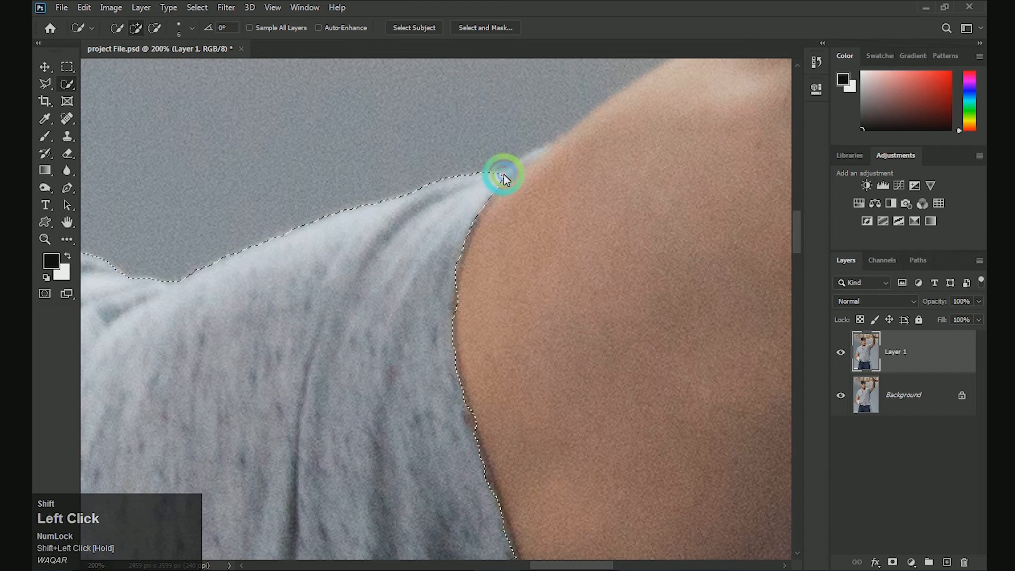
{"action": "left_click", "coordinate": [500, 177], "text": "shift"}
{"action": "left_click", "coordinate": [496, 174], "text": "shift"}
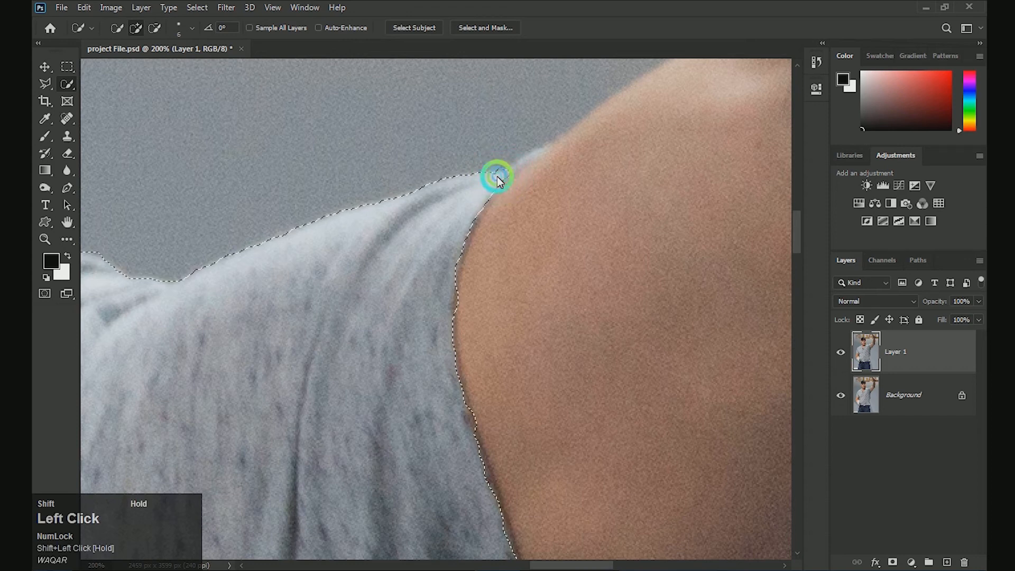
Refine the selection along the raised arm's sleeve opening and underarm, completing the T-shirt outline
{"action": "left_click", "coordinate": [473, 130]}
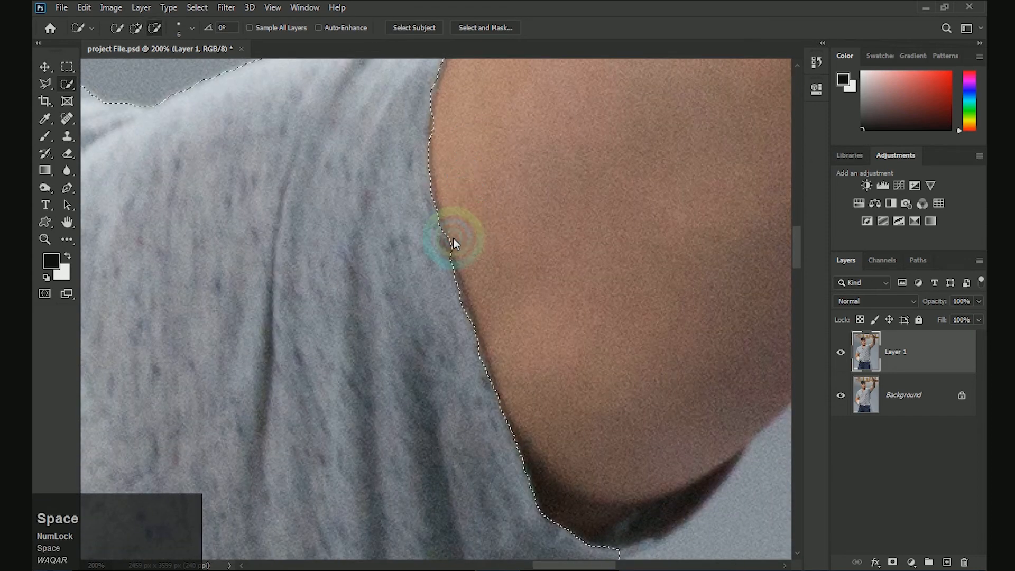
{"action": "mouse_move", "coordinate": [449, 262]}
{"action": "left_mouse_down"}
{"action": "mouse_move", "coordinate": [487, 398]}
{"action": "mouse_move", "coordinate": [477, 313]}
{"action": "mouse_move", "coordinate": [500, 389]}
{"action": "mouse_move", "coordinate": [446, 314]}
{"action": "mouse_move", "coordinate": [449, 296]}
{"action": "left_mouse_up"}
{"action": "left_click", "coordinate": [528, 351]}
{"action": "left_click_drag", "start_coordinate": [521, 358], "coordinate": [567, 336]}
{"action": "mouse_move", "coordinate": [371, 370]}
{"action": "left_mouse_down"}
{"action": "mouse_move", "coordinate": [464, 330]}
{"action": "mouse_move", "coordinate": [709, 329]}
{"action": "left_mouse_up"}
{"action": "key", "text": "ctrl+0"}
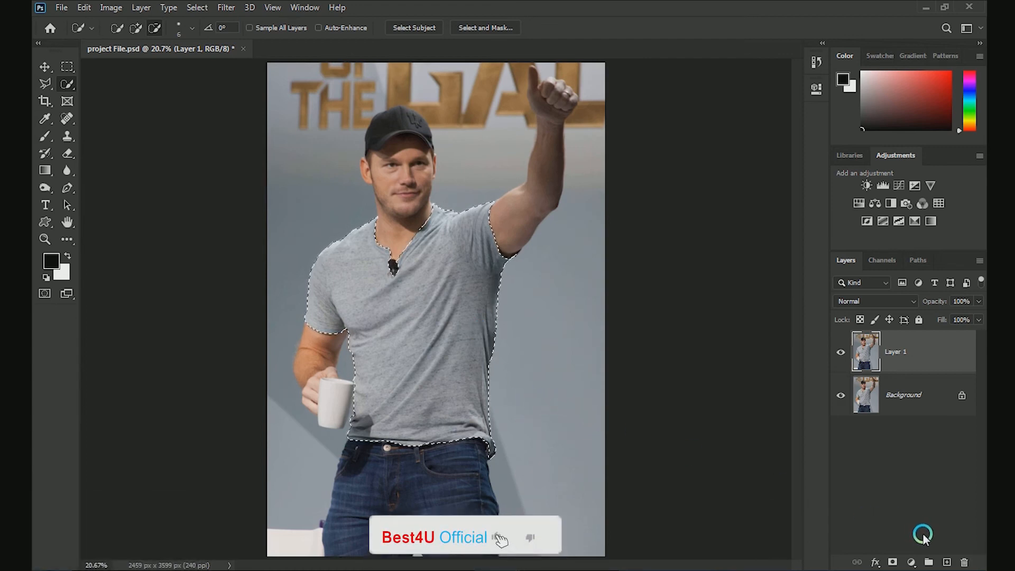
{"action": "key", "text": "ctrl+c"}
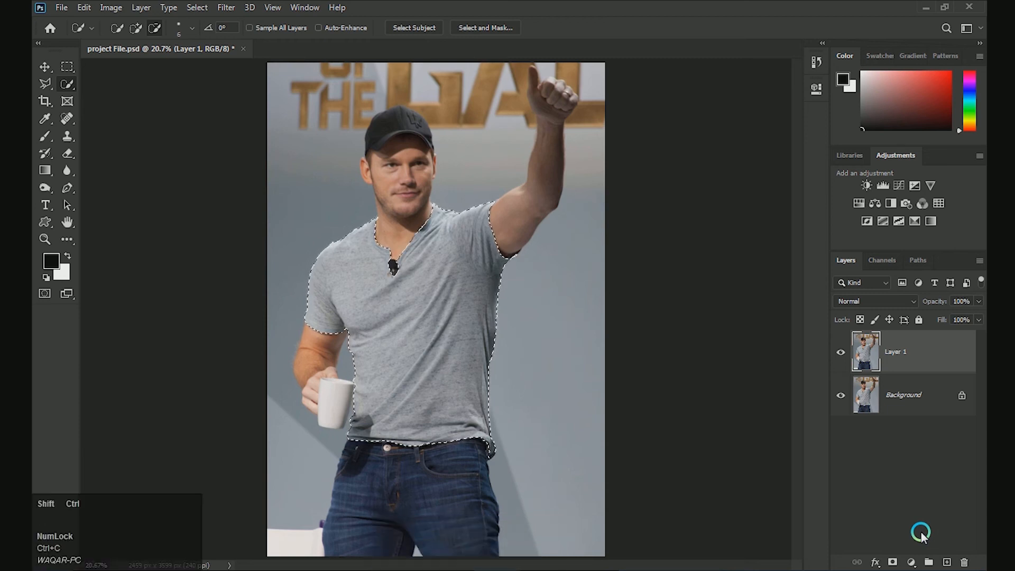
{"action": "key", "text": "ctrl+shift+v"}
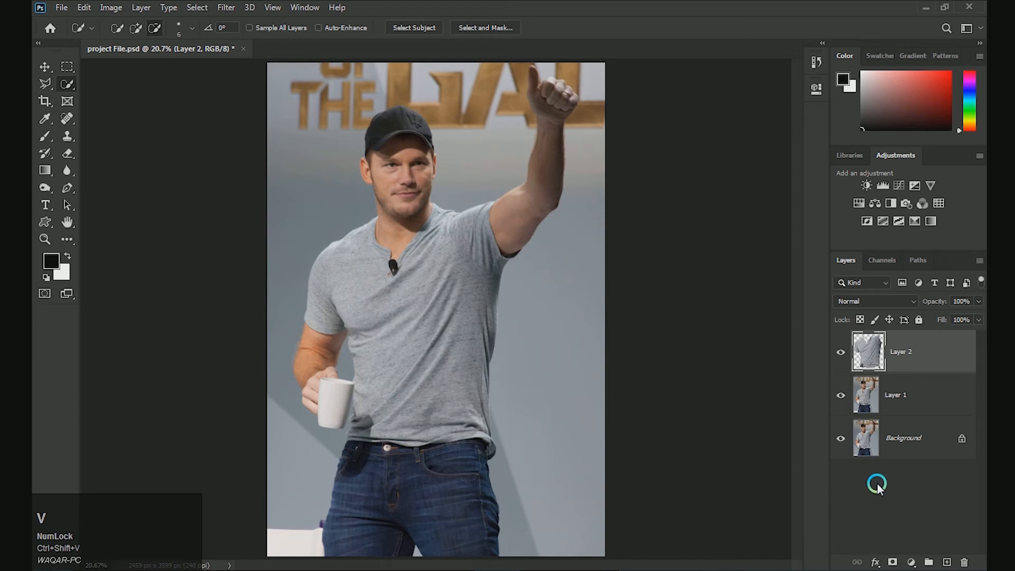
{"action": "left_click", "coordinate": [907, 561]}
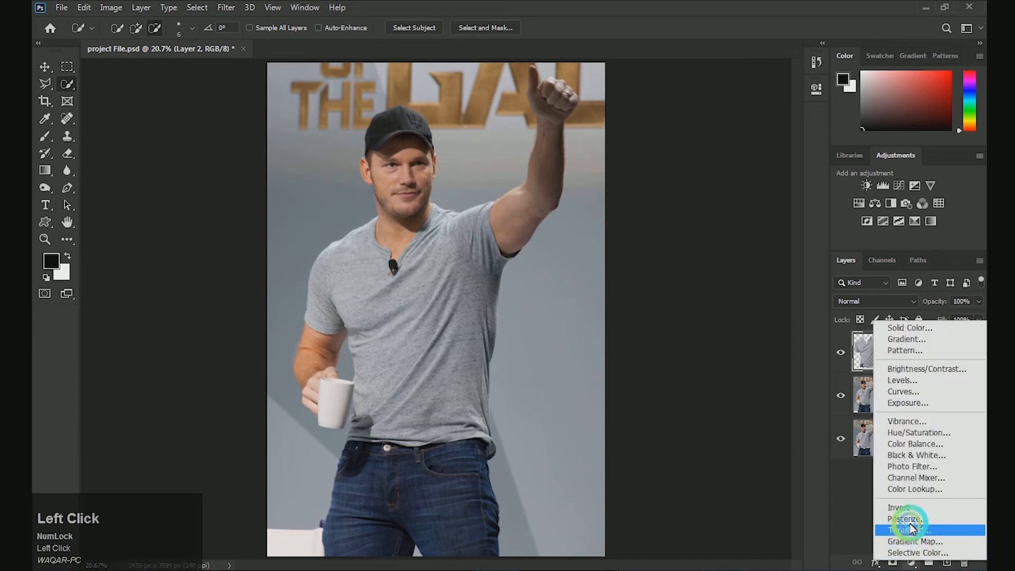
{"action": "left_click", "coordinate": [906, 326]}
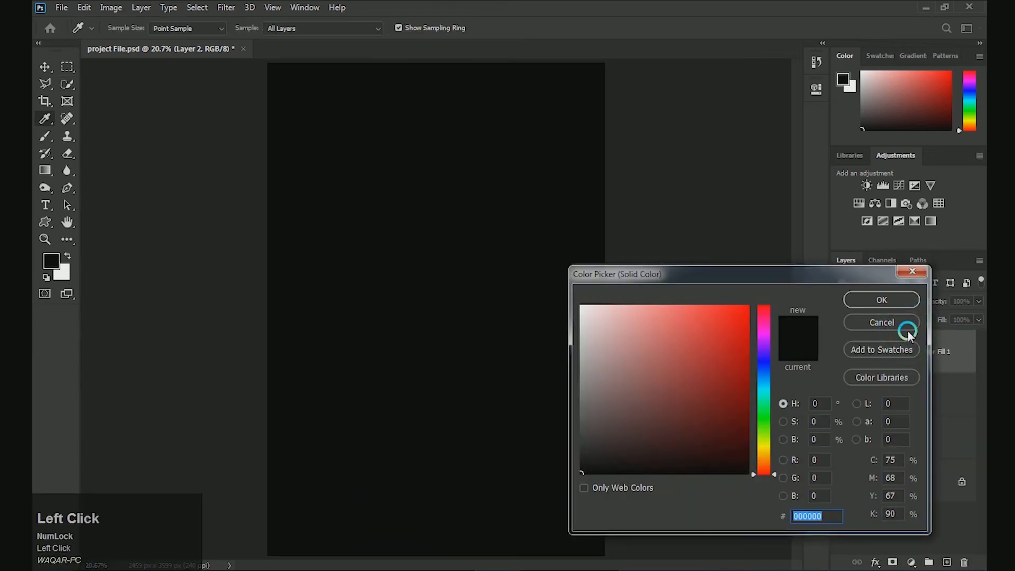
{"action": "key", "text": "Escape"}
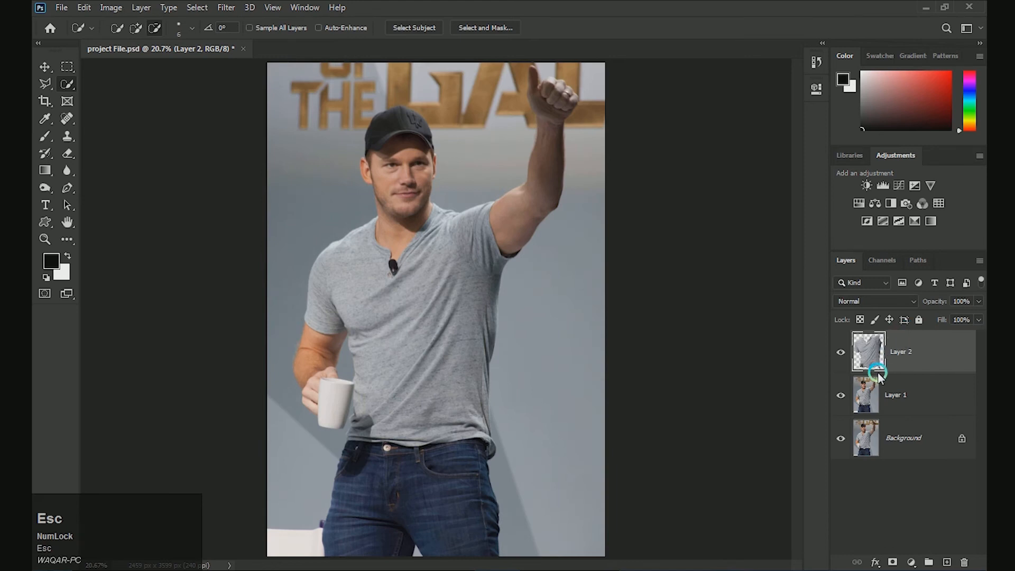
{"action": "key", "text": "ctrl+z"}
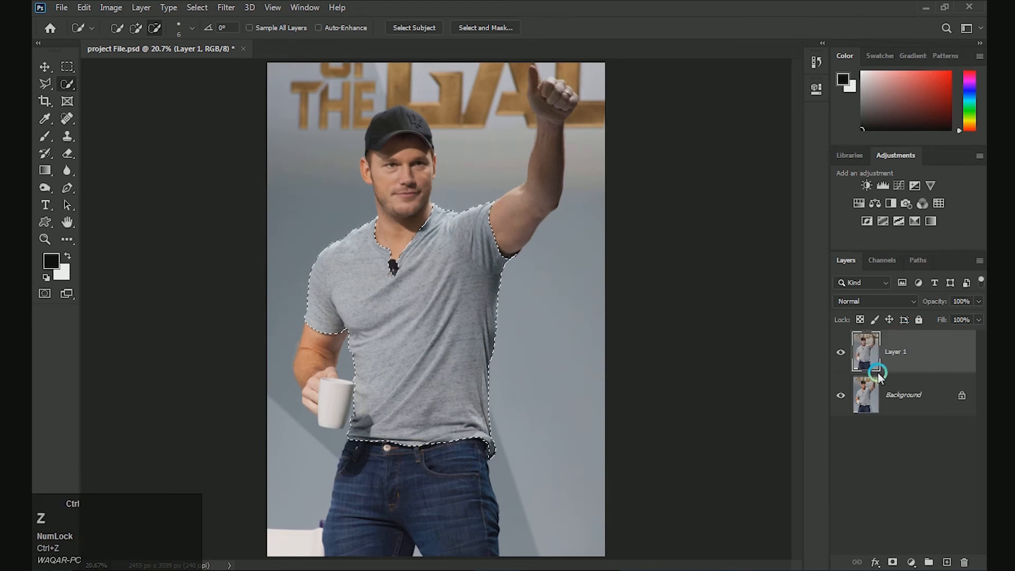
Add a bright blue solid color fill layer masked to the selected T-shirt
{"action": "left_click", "coordinate": [913, 562]}
{"action": "left_click", "coordinate": [905, 325]}
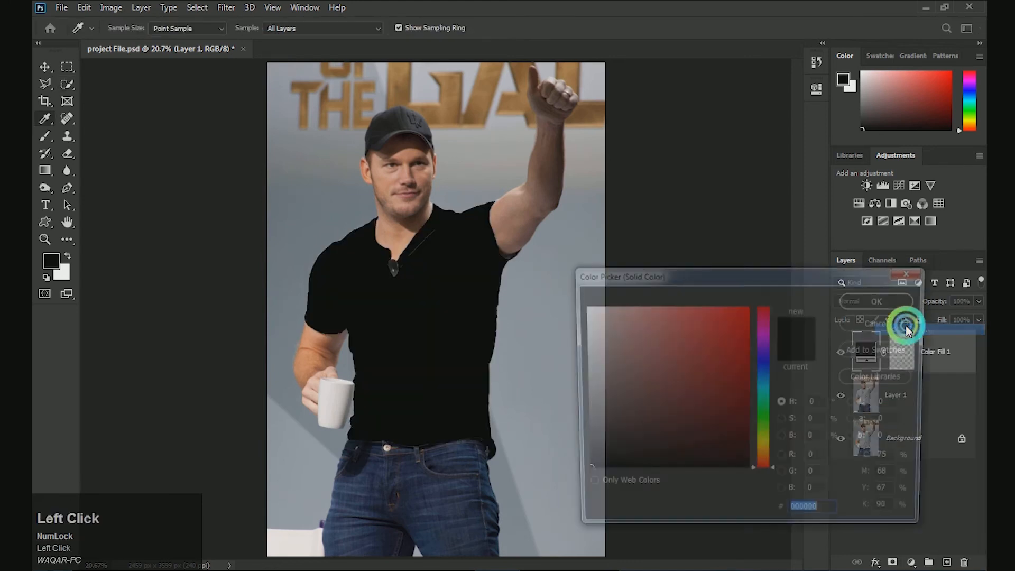
{"action": "mouse_move", "coordinate": [761, 390]}
{"action": "left_mouse_down"}
{"action": "mouse_move", "coordinate": [737, 344]}
{"action": "mouse_move", "coordinate": [757, 305]}
{"action": "left_mouse_up"}
{"action": "left_click", "coordinate": [871, 307]}
Set the blue fill layer's blend mode to Multiply, trying Dissolve and Darken first, and deselect the layer
{"action": "left_click", "coordinate": [869, 307]}
{"action": "left_click", "coordinate": [871, 265]}
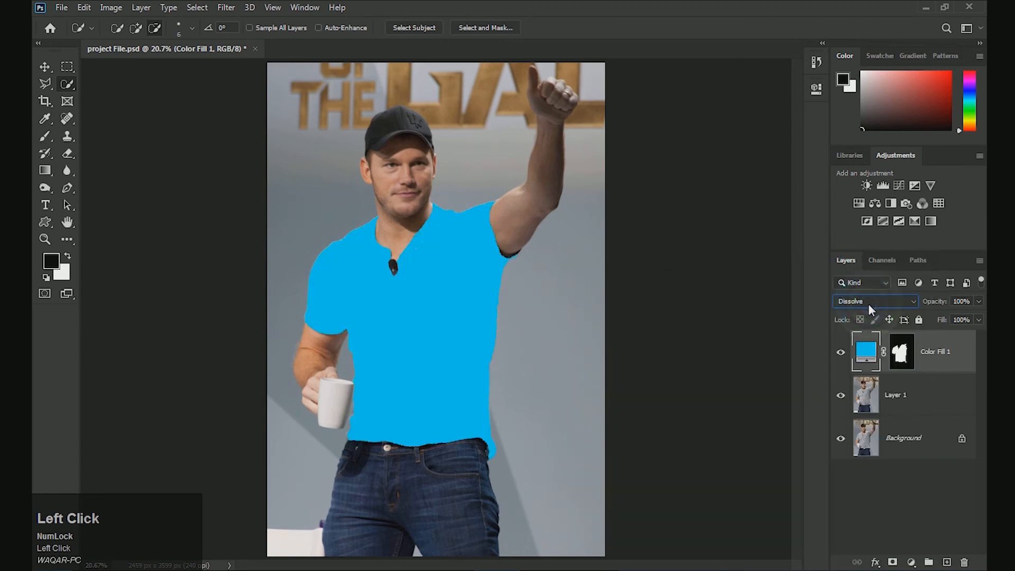
{"action": "scroll", "coordinate": [869, 305], "scroll_direction": "down", "scroll_amount": 1}
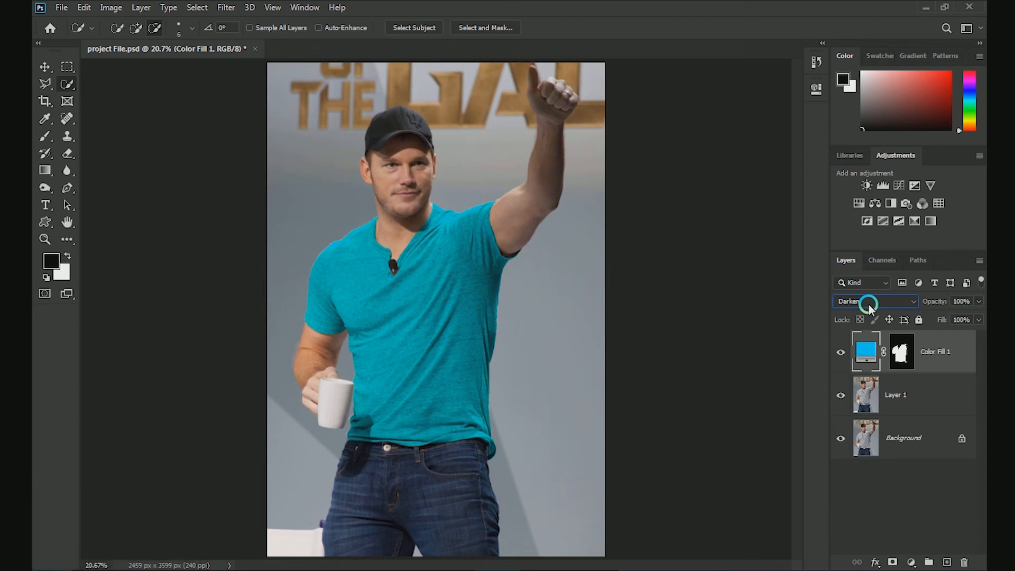
{"action": "scroll", "coordinate": [869, 305], "scroll_direction": "down", "scroll_amount": 1}
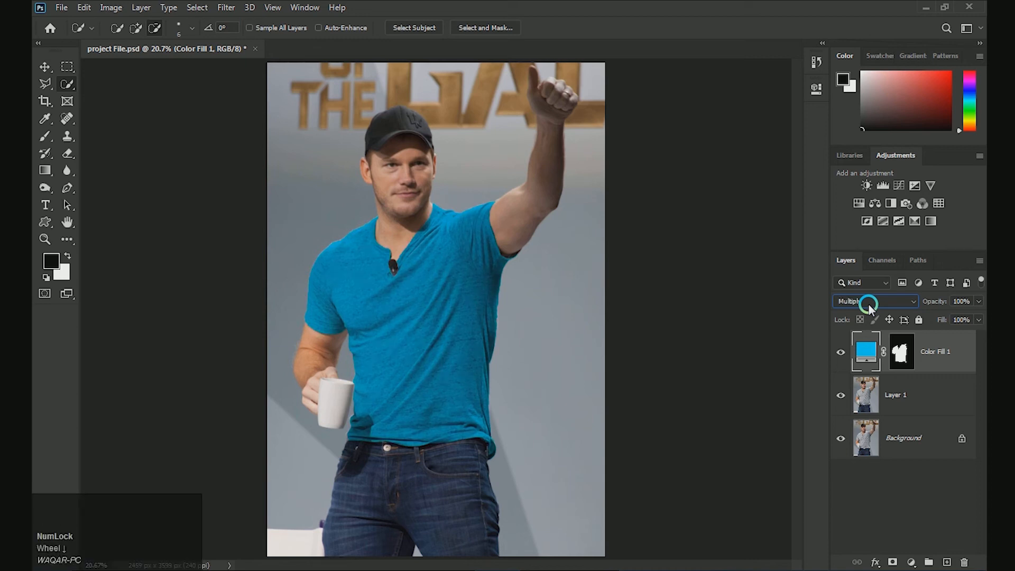
{"action": "left_click", "coordinate": [885, 484]}
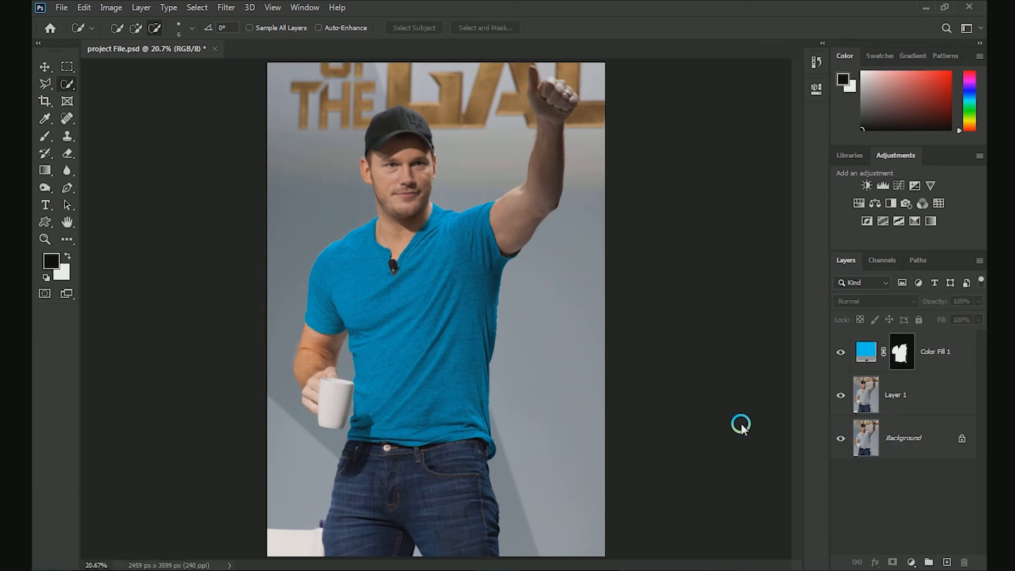
{"action": "key", "text": "ctrl+plus"}
{"action": "key", "text": "ctrl+plus"}
{"action": "left_click_drag", "start_coordinate": [590, 403], "coordinate": [634, 428]}
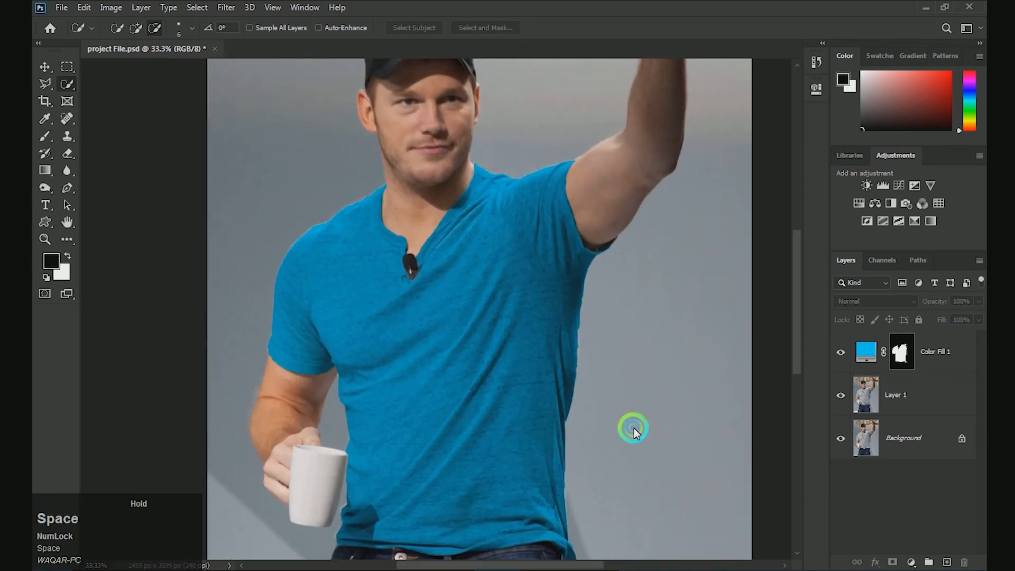
{"action": "key", "text": "ctrl+0"}
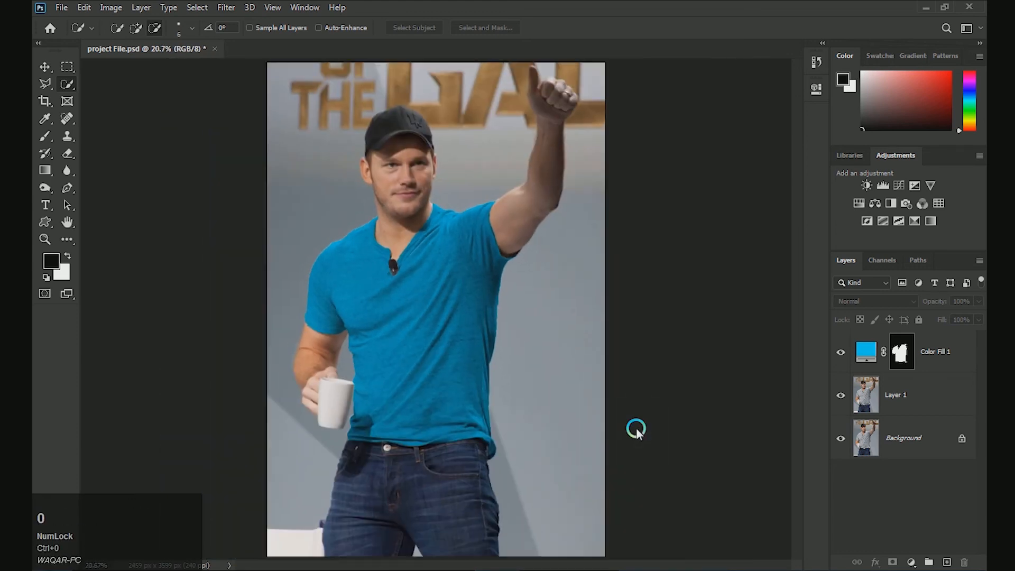
Change the T-shirt's fill color to a muted orange-brown, previewing magenta and green hues before settling on it
{"action": "double_click", "coordinate": [867, 351]}
{"action": "left_click_drag", "start_coordinate": [753, 370], "coordinate": [758, 330]}
{"action": "left_click", "coordinate": [698, 369]}
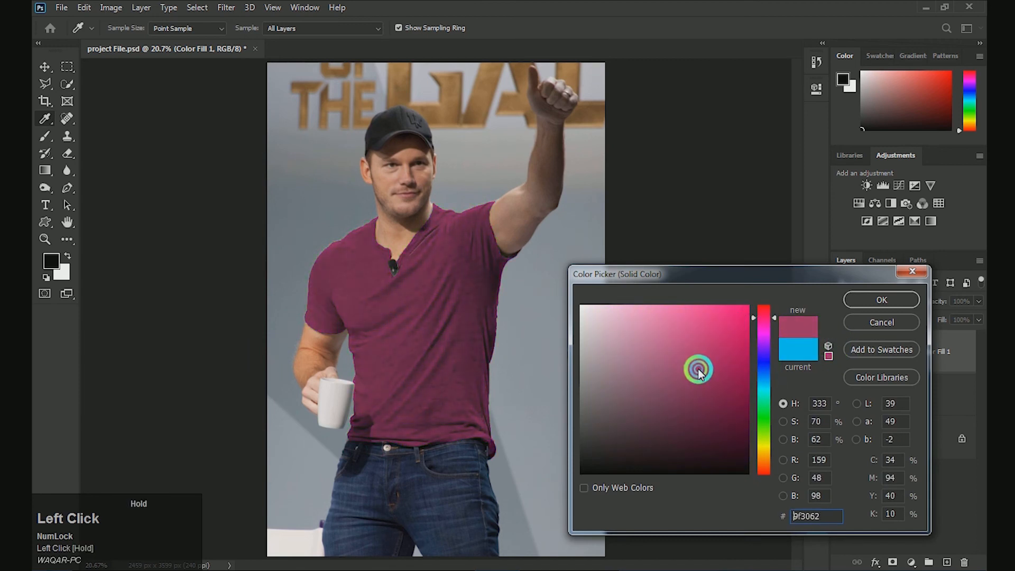
{"action": "left_click_drag", "start_coordinate": [758, 323], "coordinate": [753, 389]}
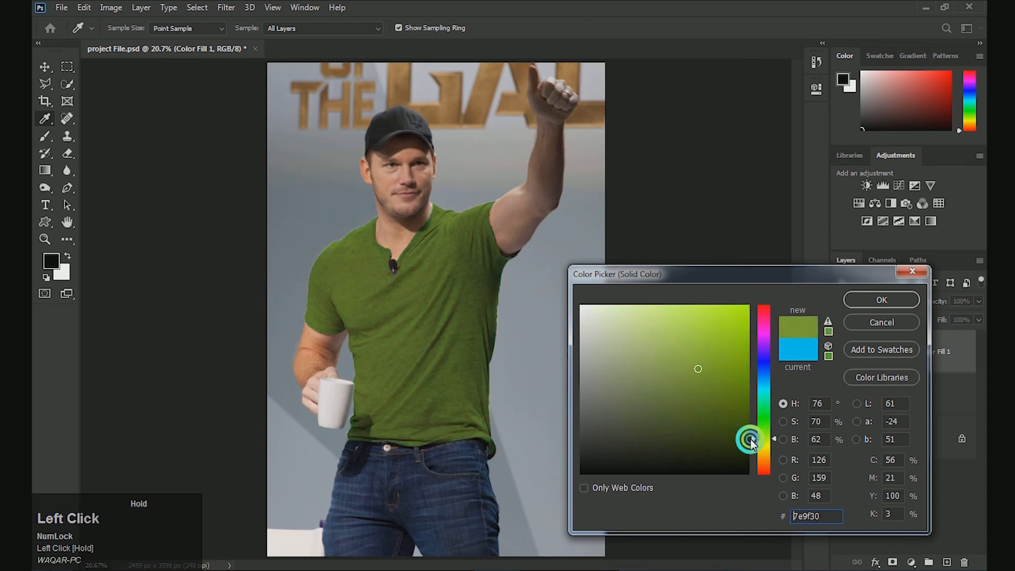
{"action": "mouse_move", "coordinate": [751, 451]}
{"action": "left_mouse_down"}
{"action": "mouse_move", "coordinate": [749, 487]}
{"action": "mouse_move", "coordinate": [754, 370]}
{"action": "mouse_move", "coordinate": [756, 463]}
{"action": "left_mouse_up"}
{"action": "left_click", "coordinate": [881, 300]}
{"action": "left_click", "coordinate": [644, 393]}
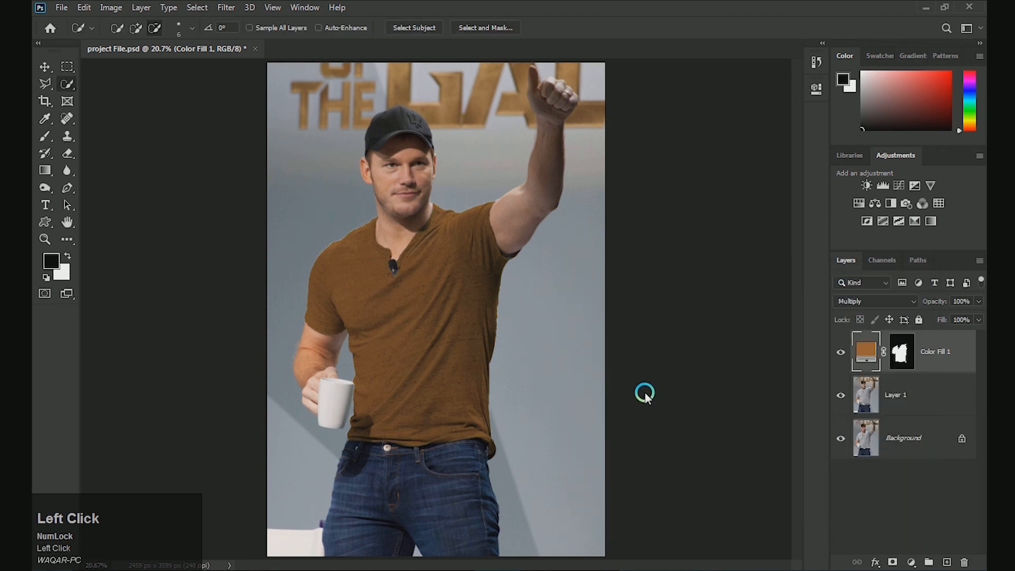